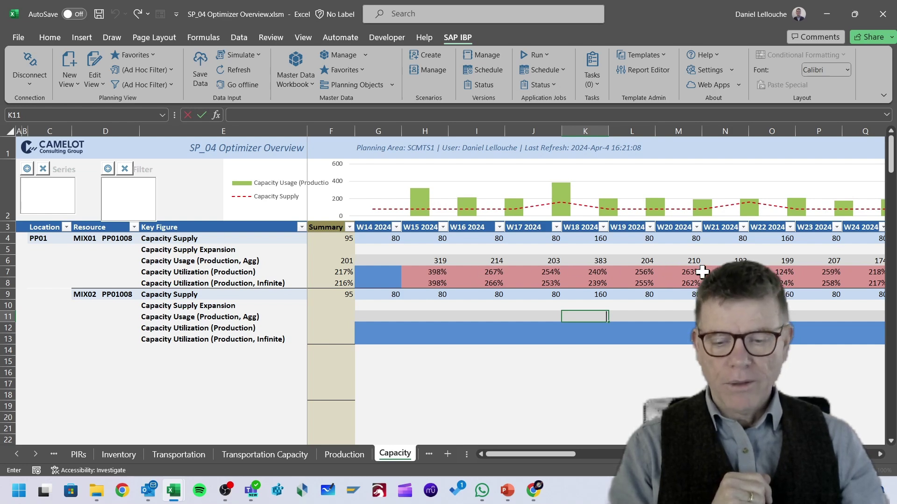
Check the MIX02 capacity supply for W16 and W17 2024 and open the Customer Demand sheet
left_click_drag(553, 296, 503, 299)
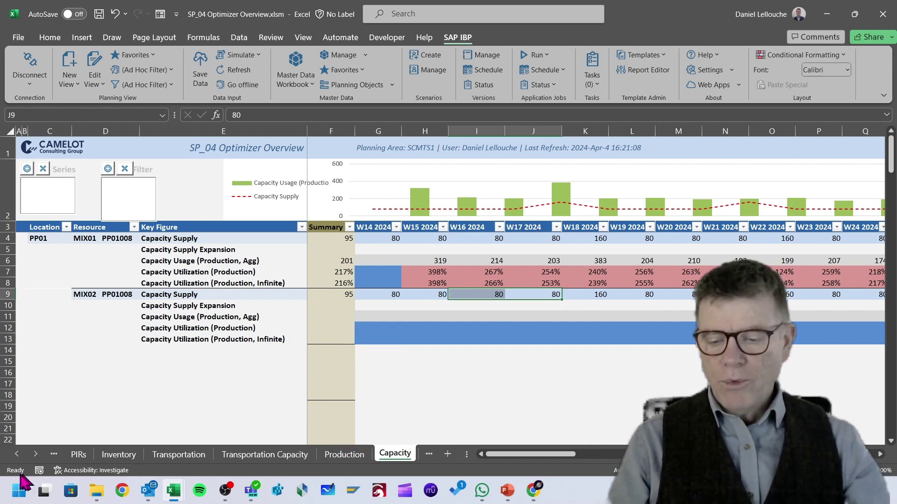
left_click(15, 453)
left_click(15, 454)
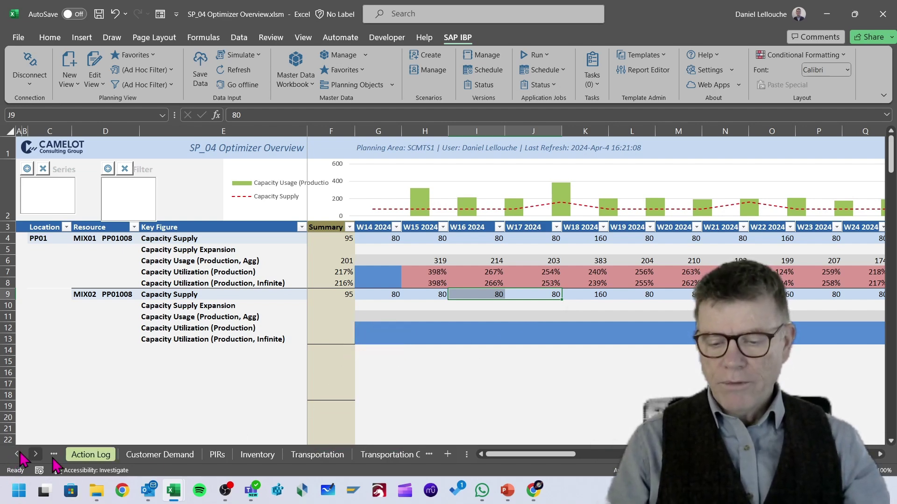
left_click(158, 453)
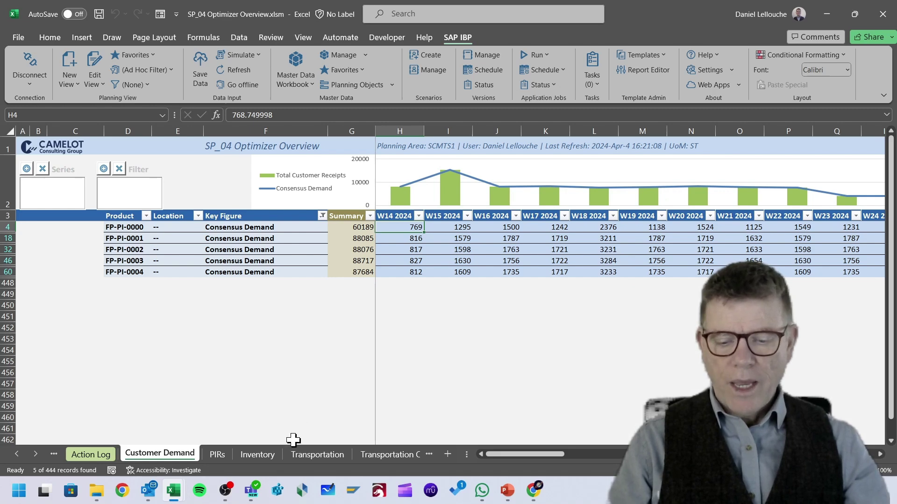
View the Transportation planning sheet and return to the Capacity sheet
left_click(317, 455)
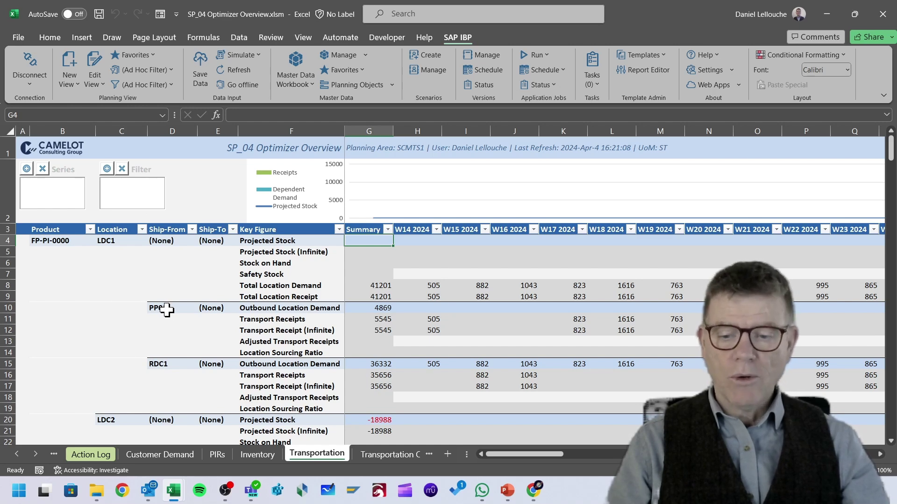
left_click(37, 454)
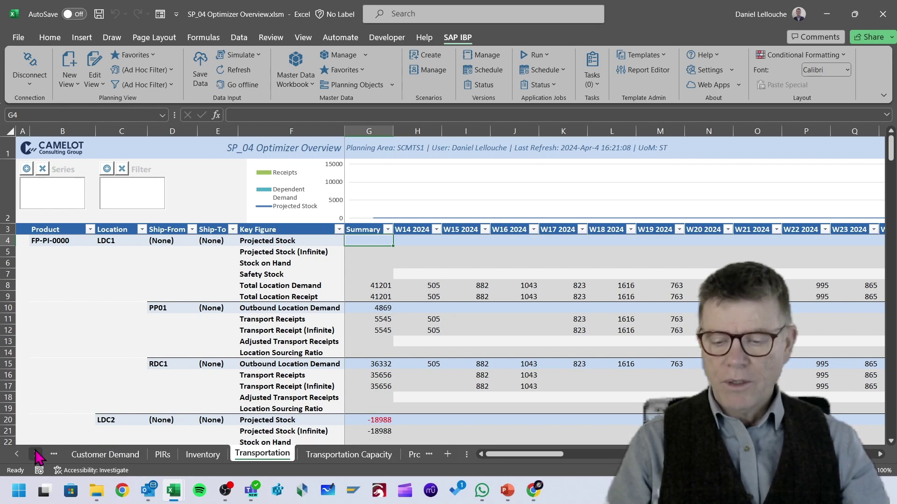
left_click(36, 454)
left_click(37, 454)
left_click(364, 454)
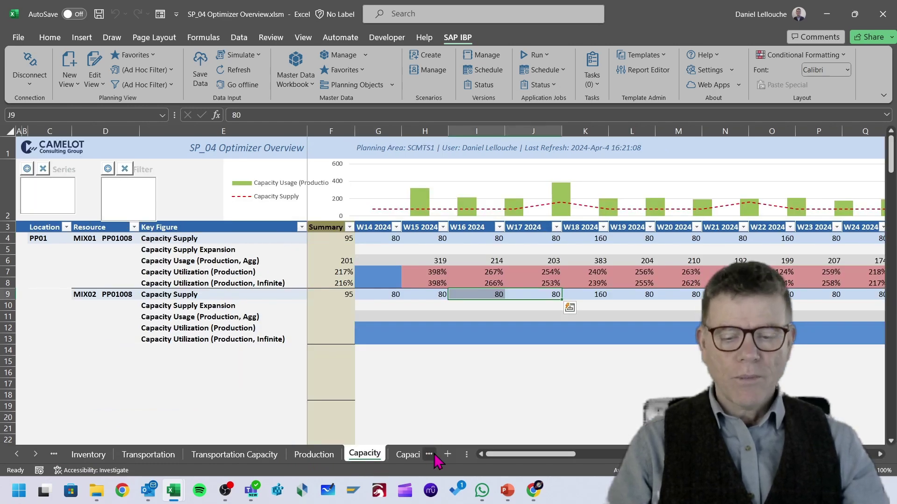
Examine the weekly capacity usage of products FP-PI-0000 to FP-PI-0004 on MIX01 in the Capacity Detailed sheet
left_click(403, 457)
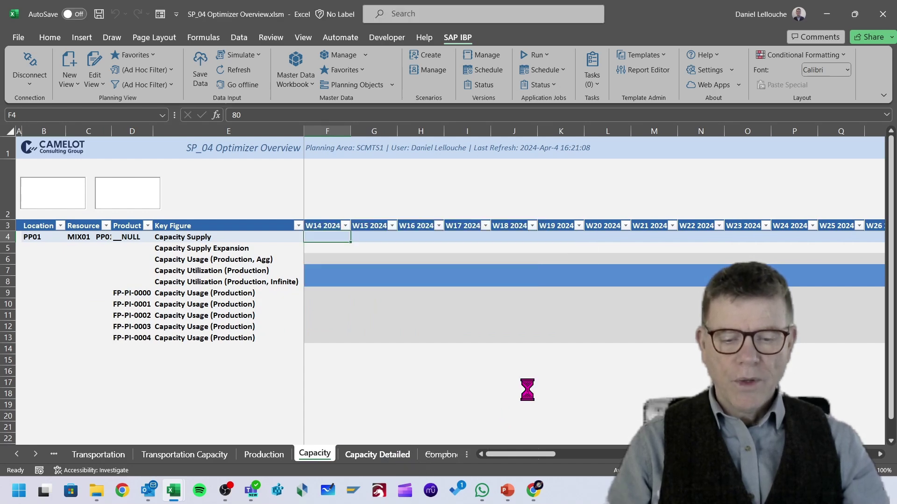
left_click_drag(132, 293, 132, 337)
left_click_drag(530, 294, 526, 336)
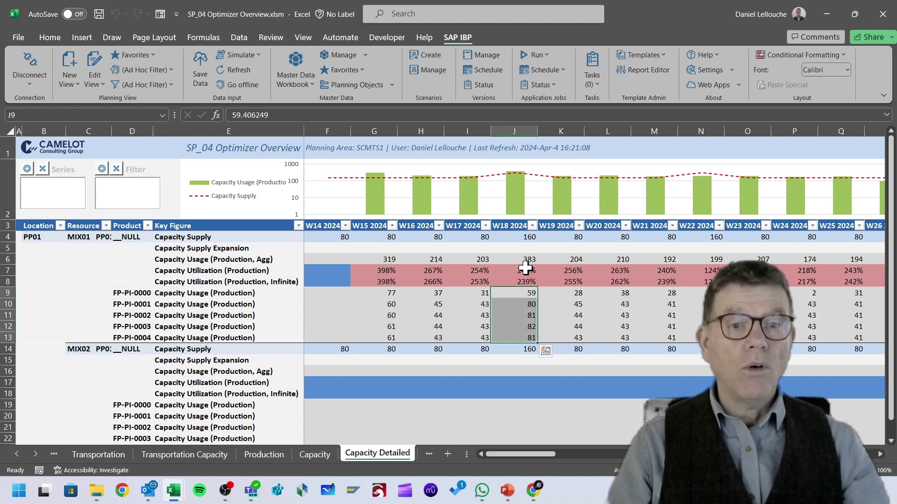
left_click(599, 294)
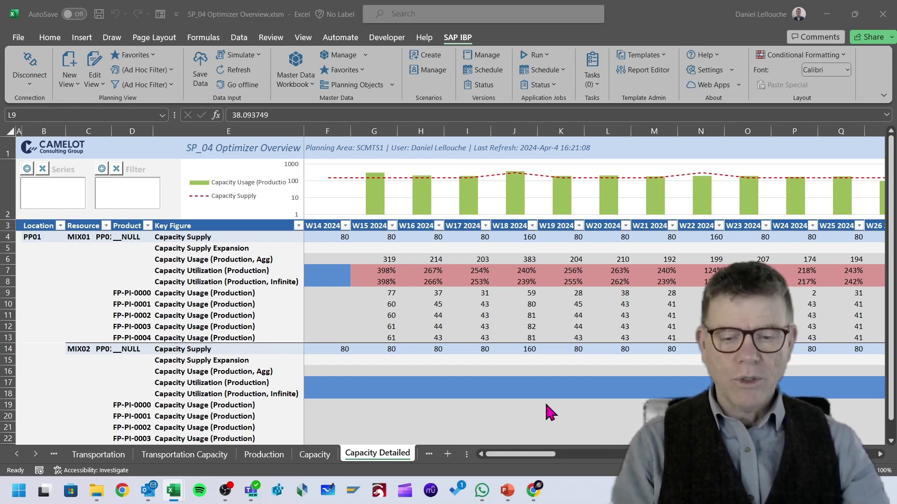
Switch to the SP_00 Rule Based Cost Modeller workbook and examine the FP-PI-0003 and FP-PI-0004 customer delivery costs on the Demand Cost sheet
key("alt+Tab")
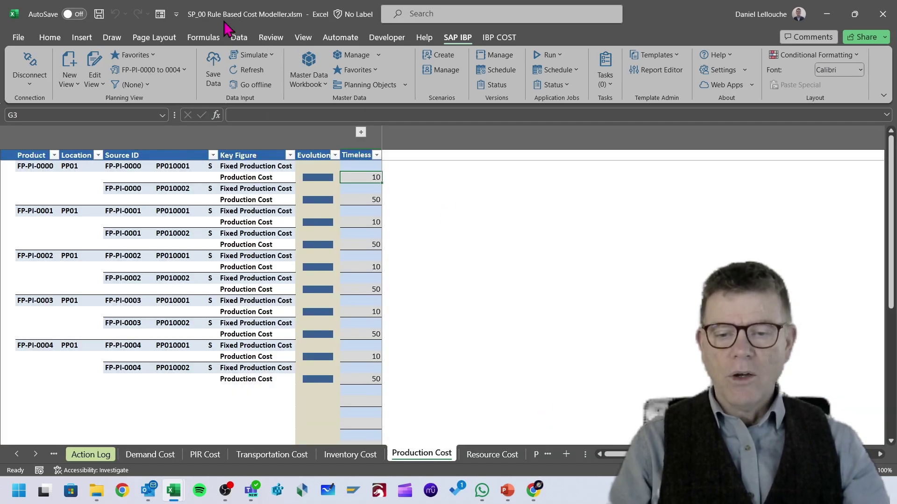
left_click(486, 267)
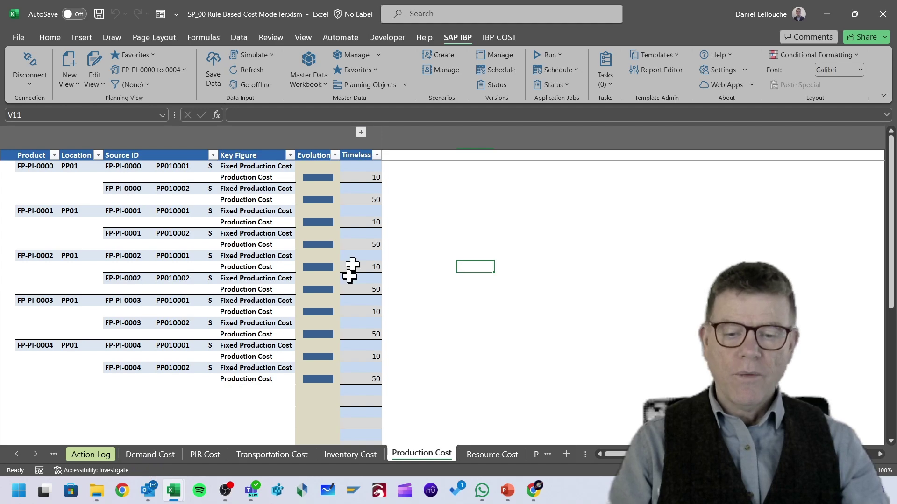
left_click(150, 455)
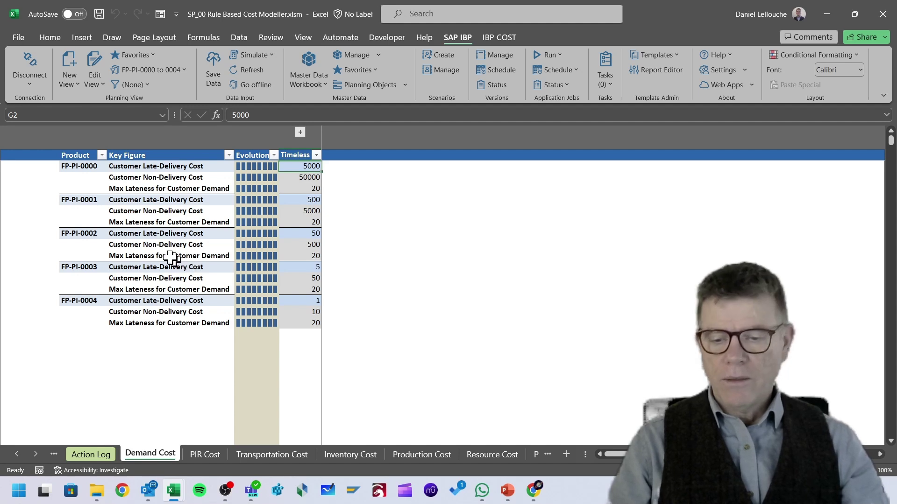
left_click_drag(149, 265, 153, 326)
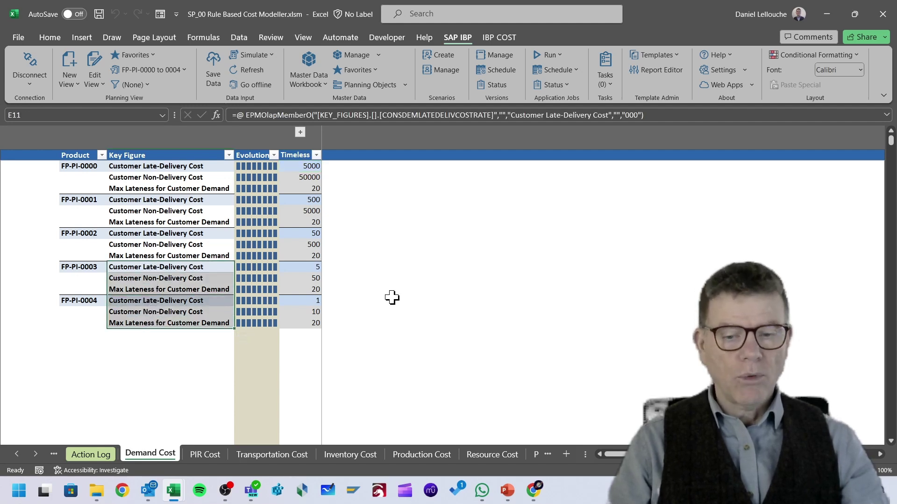
left_click(403, 278)
left_click(310, 265)
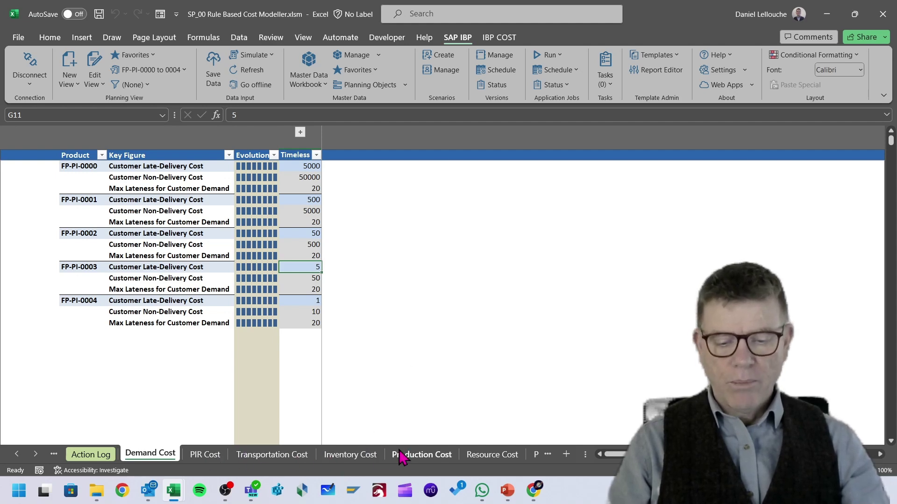
Check FP-PI-0004's production cost for source PP010001 on the Production Cost sheet and view the Inventory Cost sheet
left_click(421, 455)
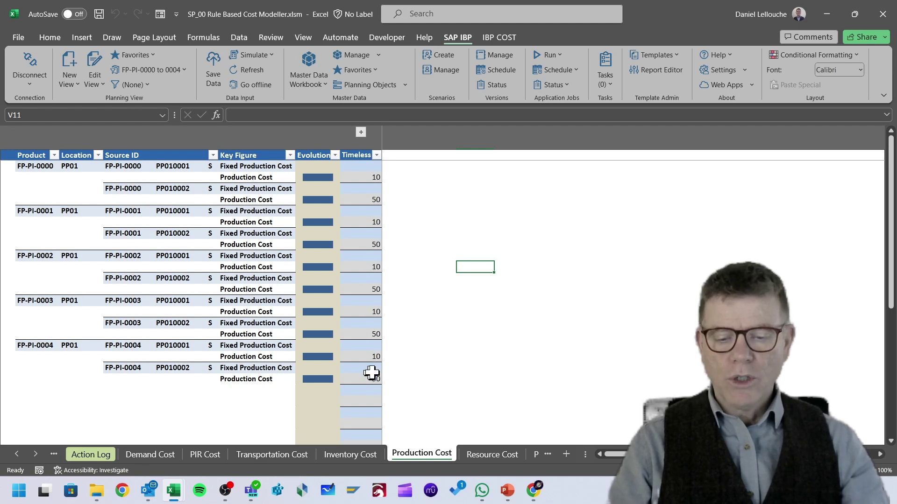
left_click(374, 356)
type("10")
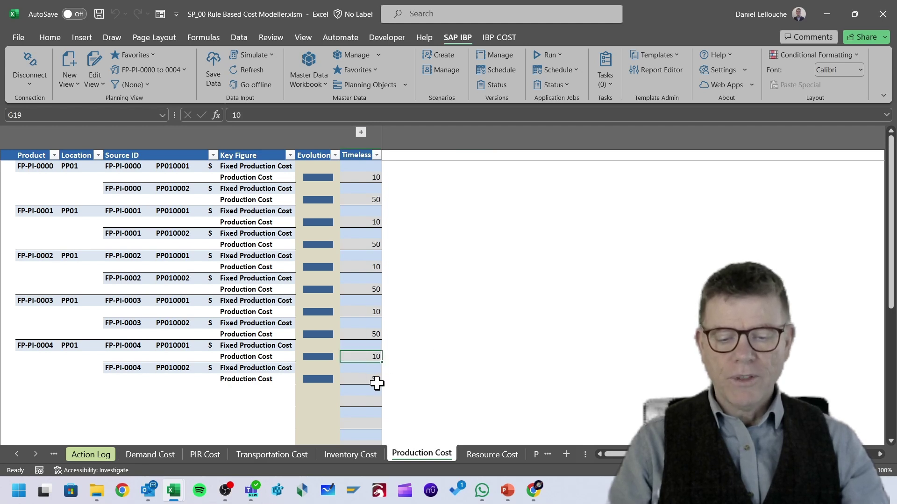
key("ctrl+Return")
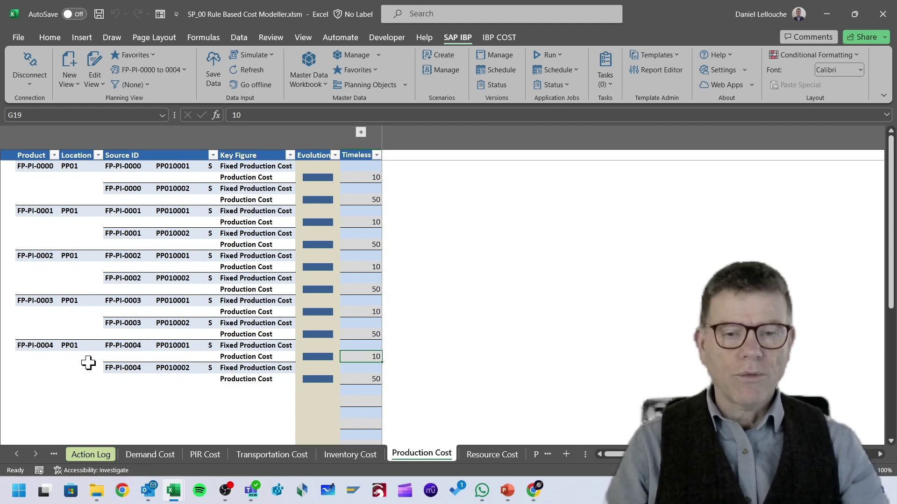
left_click(363, 455)
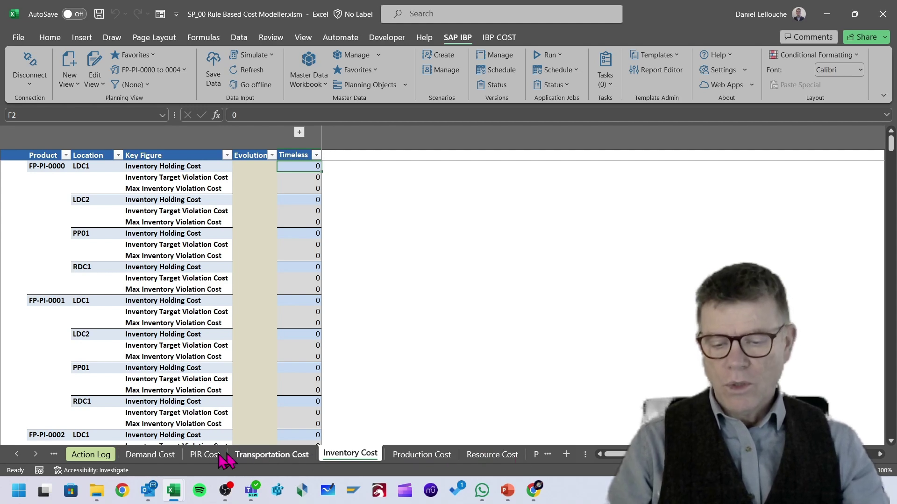
Expand the monthly columns on the Demand Cost sheet to inspect the cost values over time, and collapse them again
left_click(159, 455)
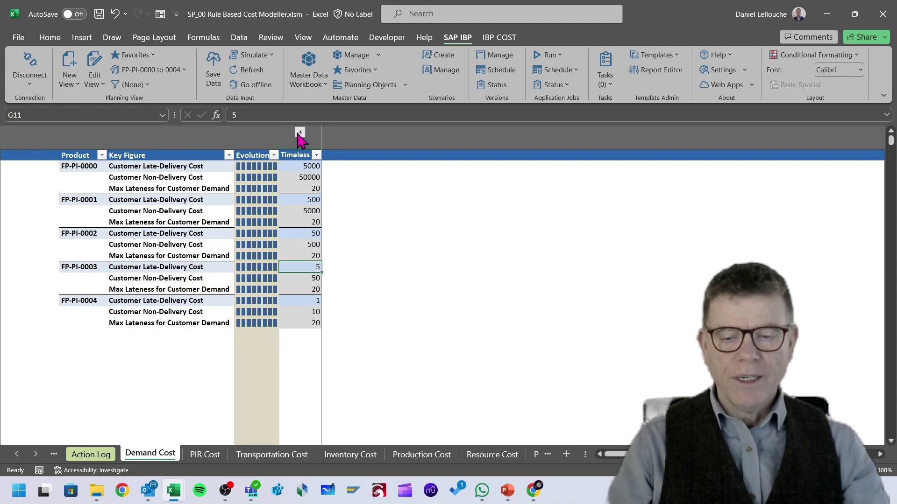
left_click(300, 133)
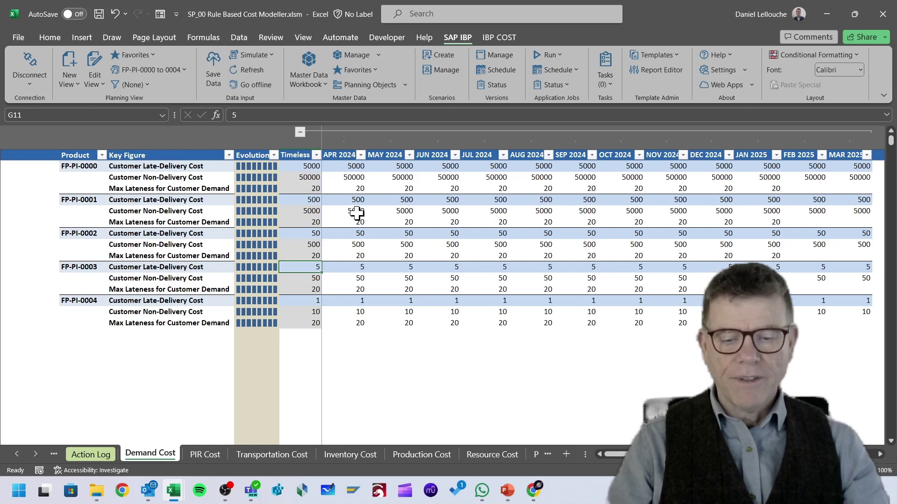
left_click(300, 132)
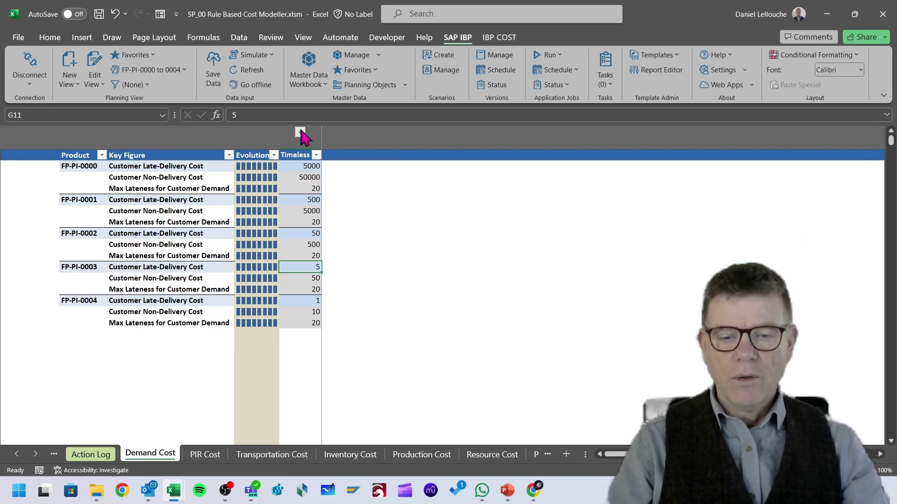
left_click(431, 190)
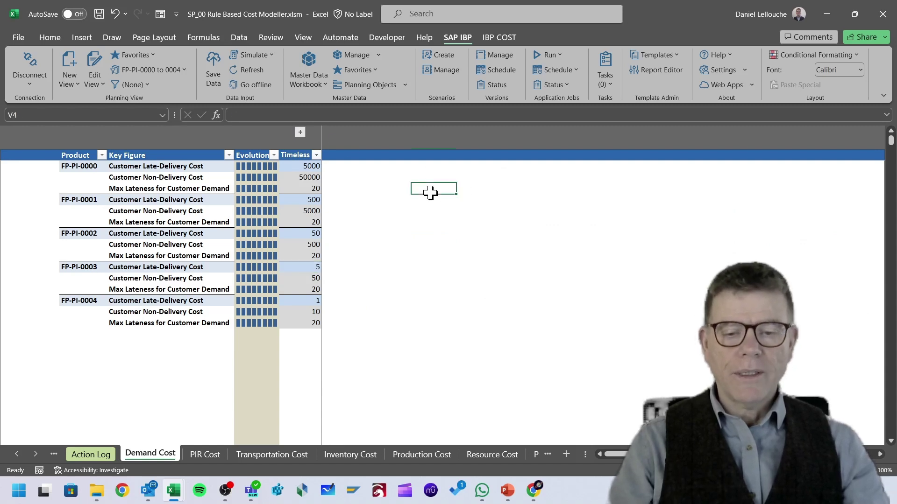
Look through the IBP COST options for demand, inventory and production rules without applying any
left_click(496, 40)
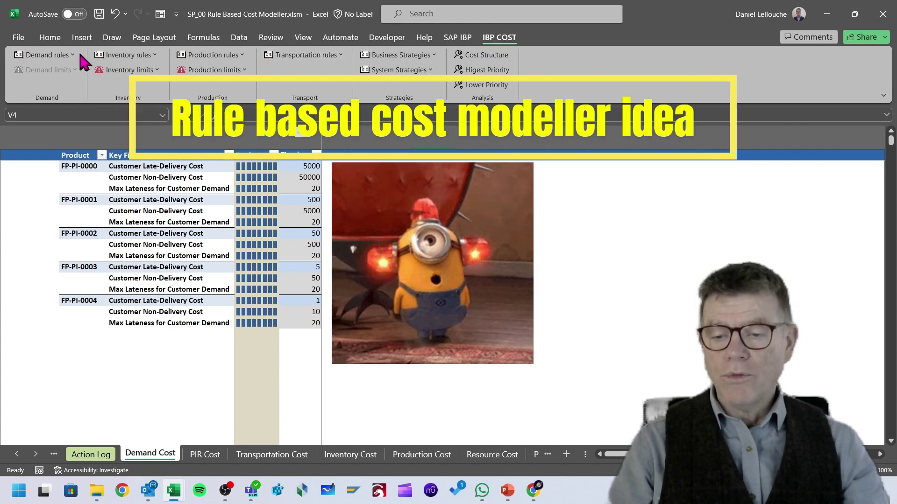
left_click(74, 56)
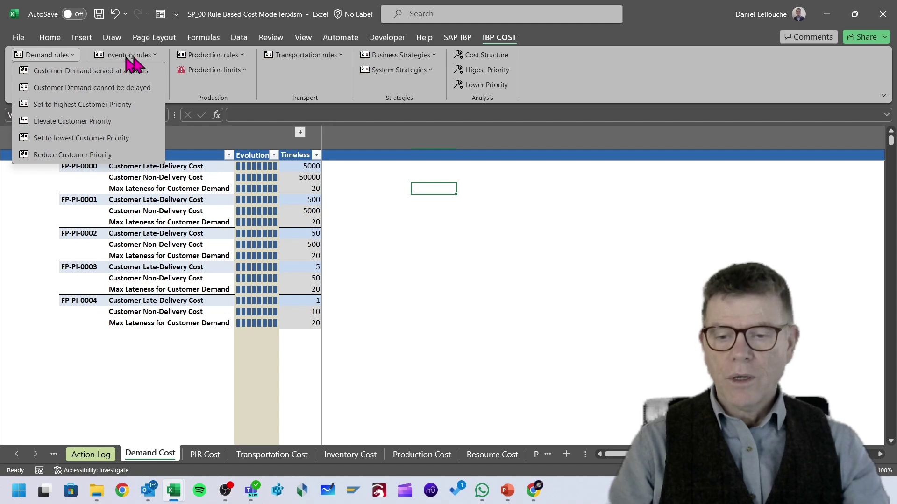
left_click(147, 56)
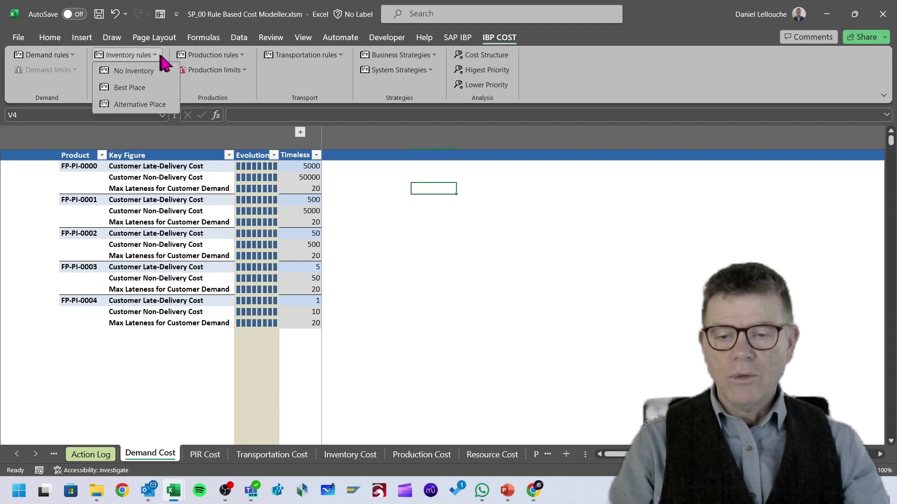
left_click(237, 57)
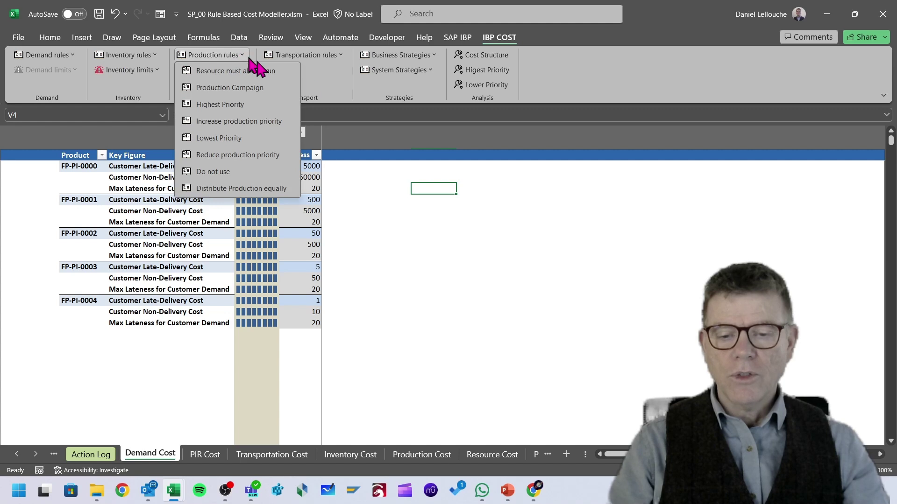
left_click(582, 242)
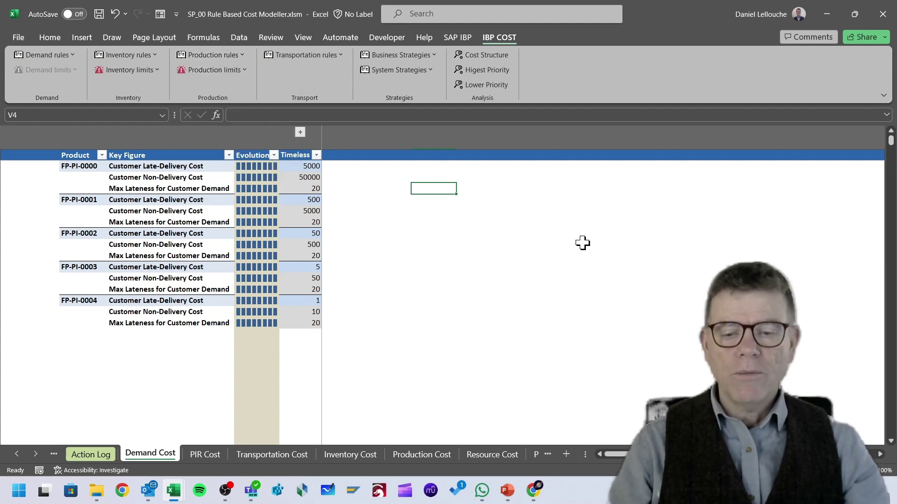
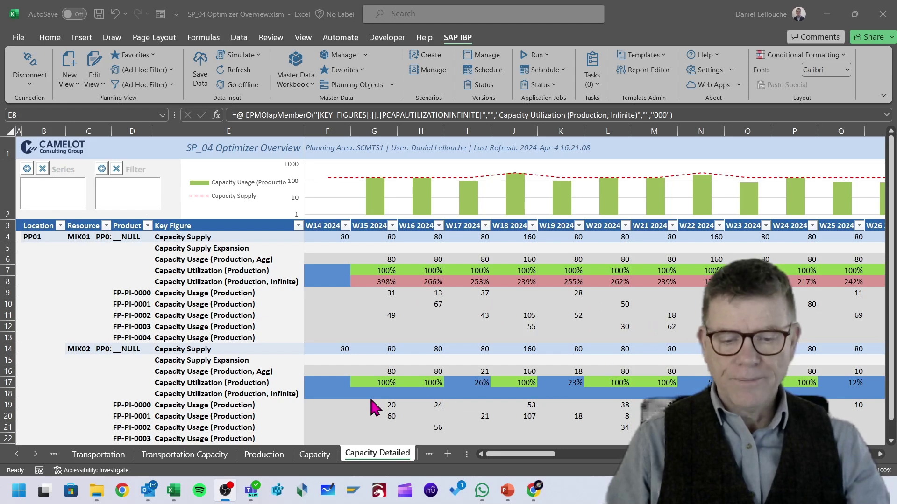
Compare the MIX01 and MIX02 capacity usage and utilization on the Capacity Detailed sheet of SP_04 Optimizer Overview
scroll(372, 398, "down", 1)
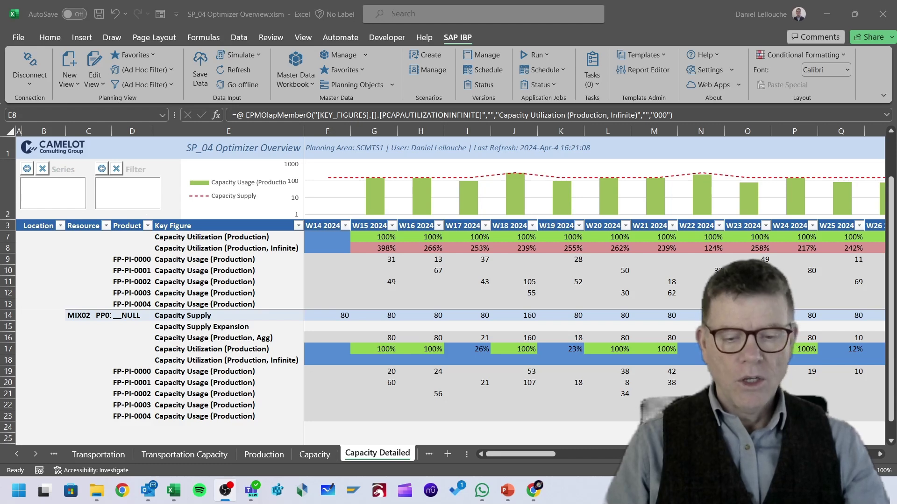
scroll(643, 294, "up", 2)
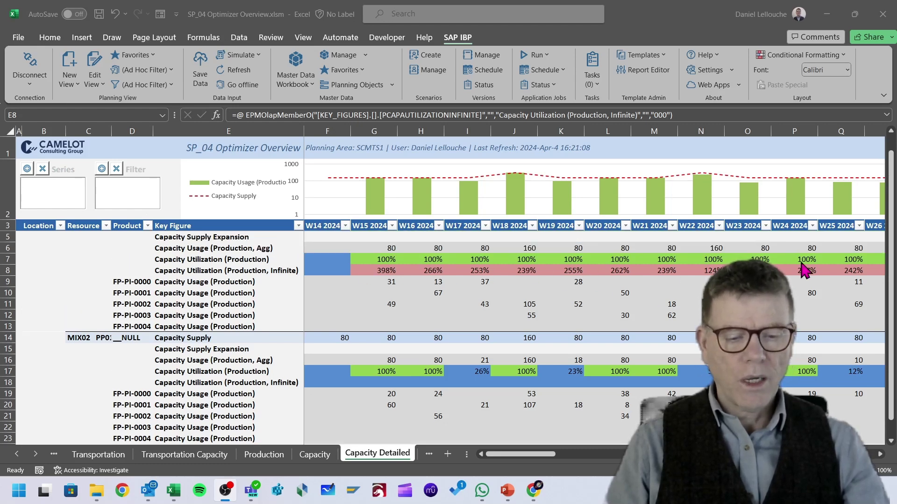
Clear the Key Figure filter on the Customer Demand sheet to show all key figures
left_click(17, 453)
left_click(17, 454)
left_click(17, 454)
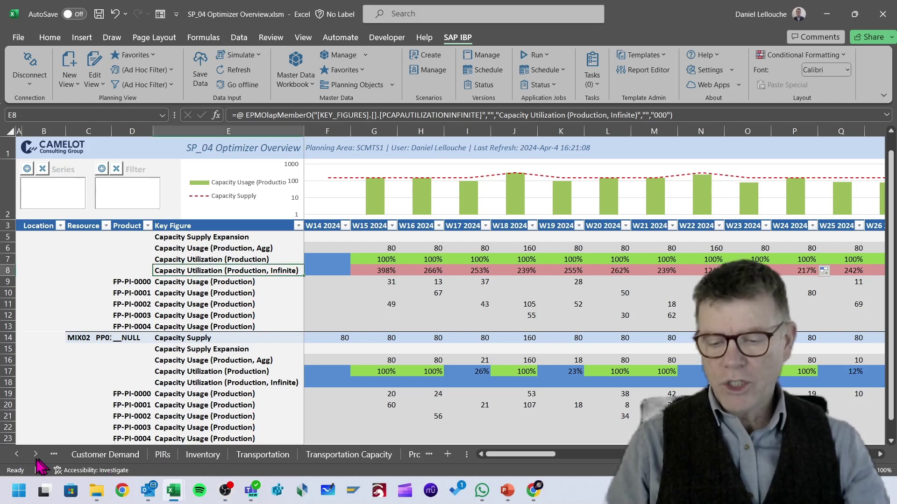
left_click(17, 454)
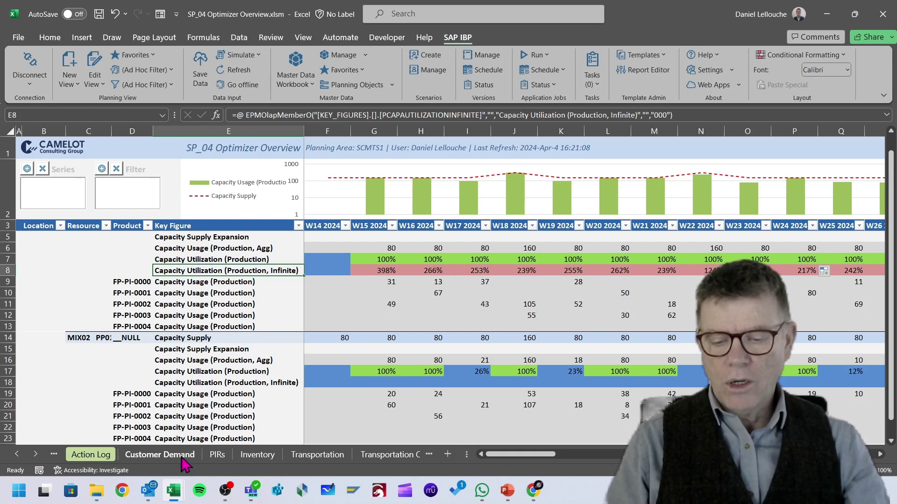
left_click(160, 455)
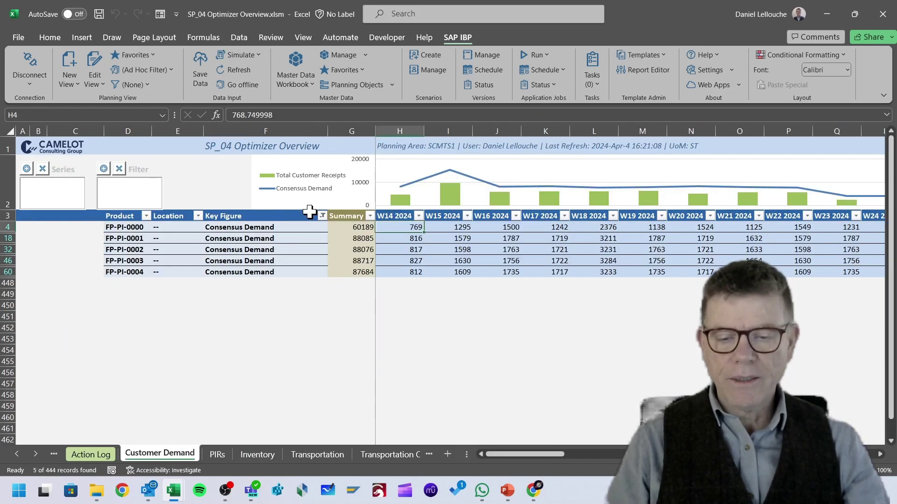
left_click(322, 216)
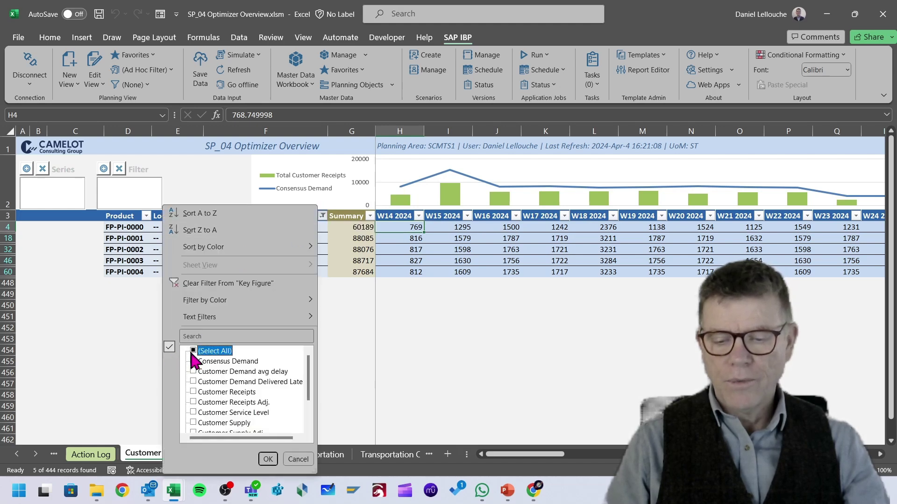
left_click(178, 284)
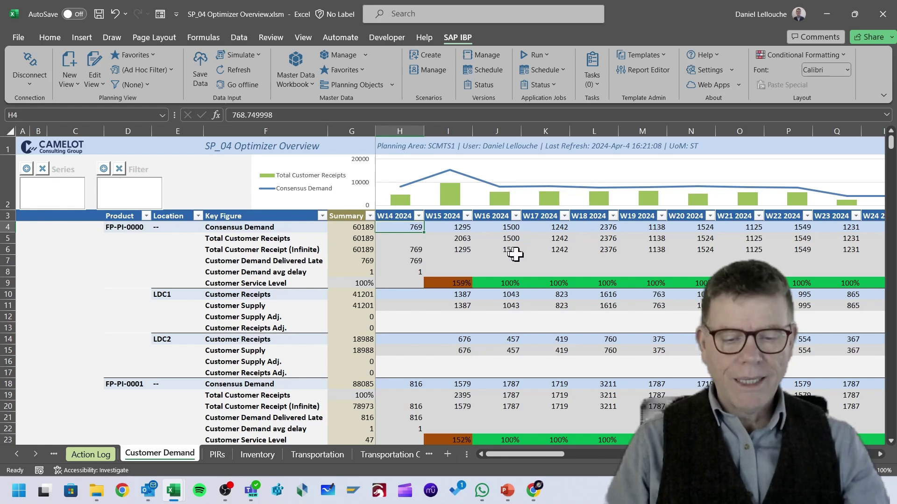
Examine the weekly Customer Service Level and receipts of products FP-PI-0000 to FP-PI-0002 on the Customer Demand sheet
left_click_drag(509, 283, 794, 283)
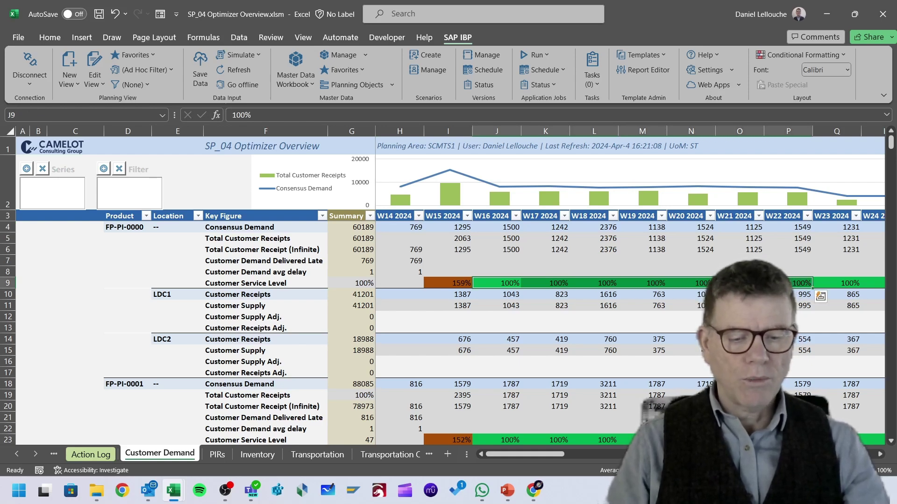
scroll(643, 332, "down", 1)
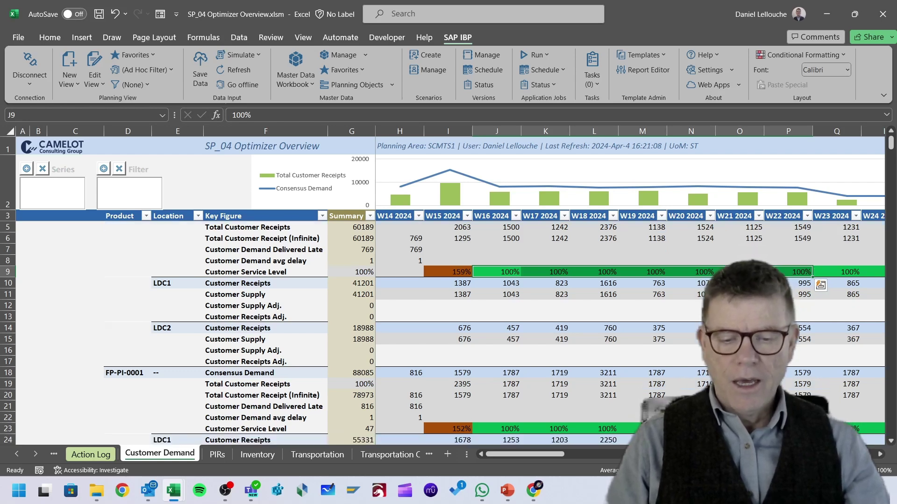
scroll(643, 332, "down", 3)
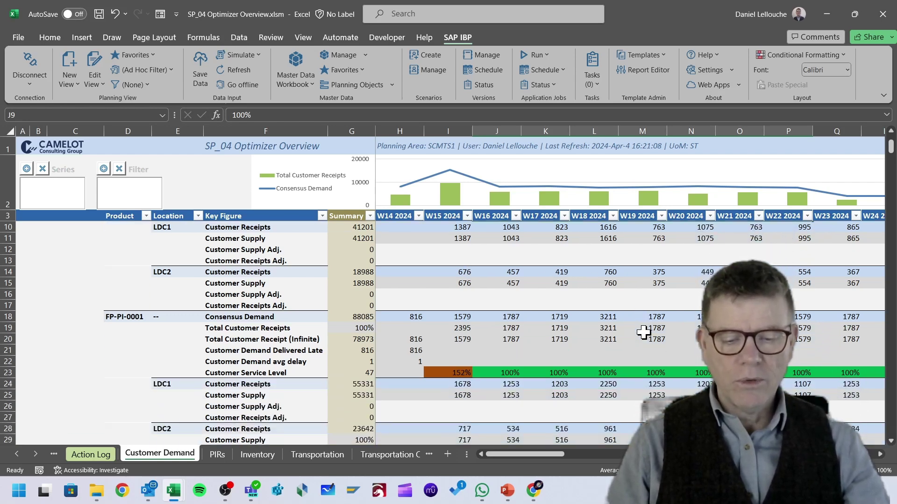
scroll(643, 332, "down", 2)
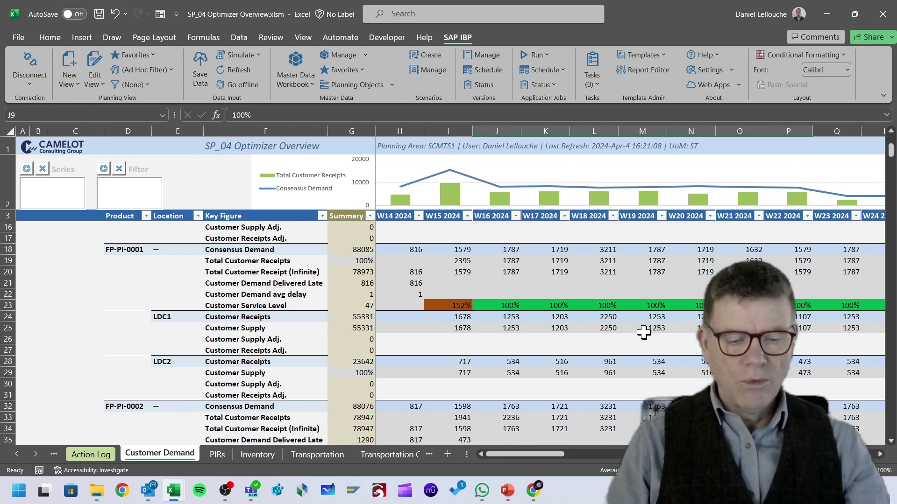
scroll(671, 290, "down", 3)
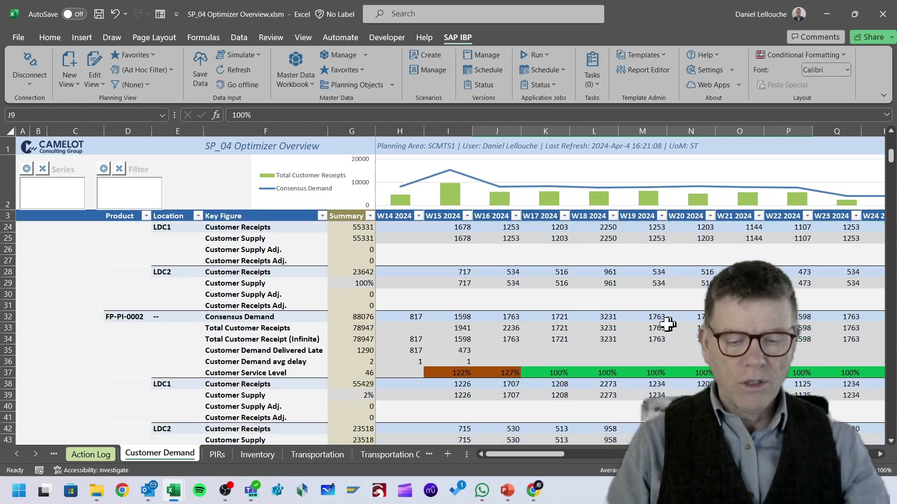
scroll(643, 350, "down", 2)
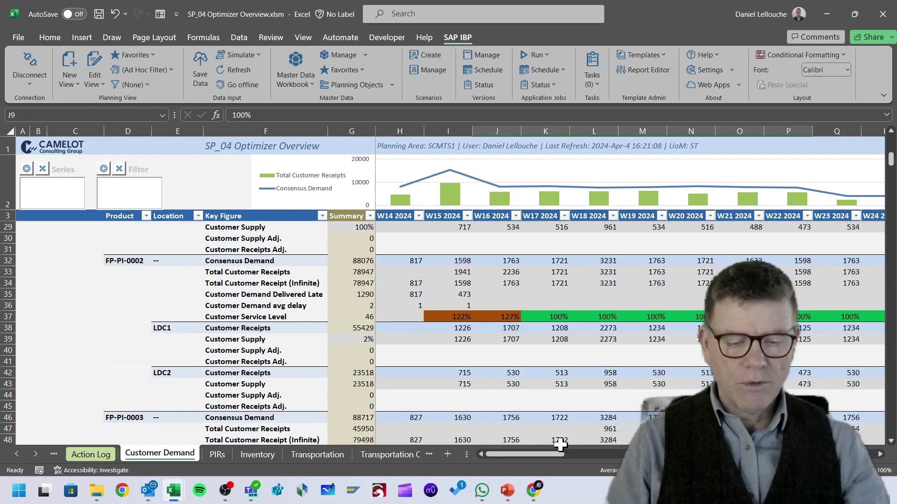
Examine the Customer Service Level and customer receipts of FP-PI-0003 across the early and later planning weeks
left_click_drag(542, 457, 628, 458)
scroll(647, 380, "down", 1)
scroll(647, 381, "down", 3)
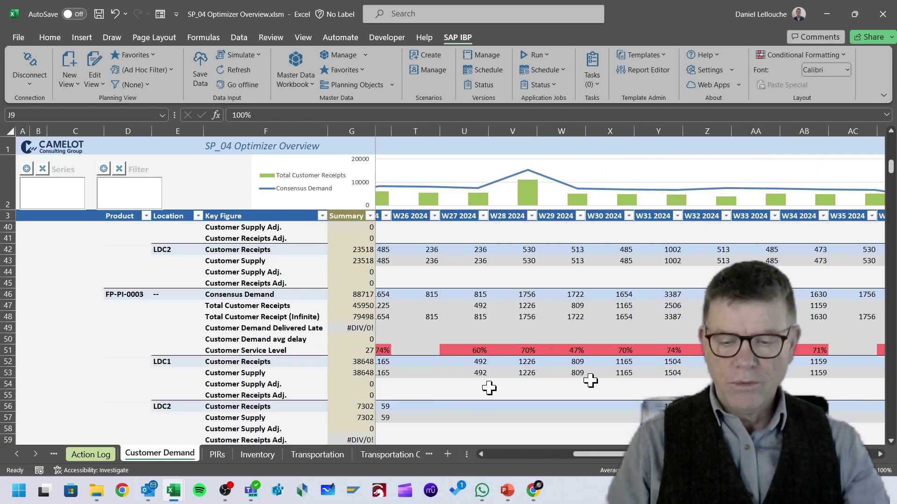
scroll(448, 360, "down", 2)
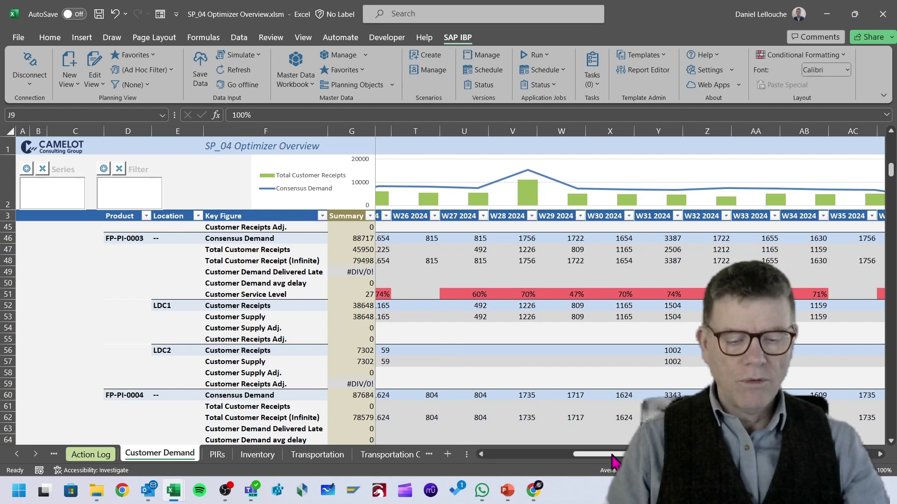
left_click_drag(613, 456, 504, 454)
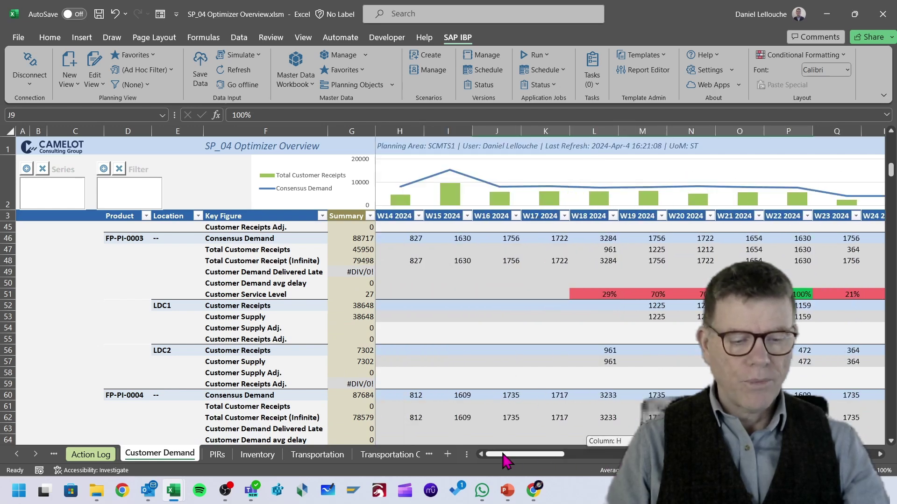
Compare the Consensus Demand of FP-PI-0004 with its customer receipts and supply at LDC1 and LDC2 across the planning weeks
scroll(541, 392, "down", 4)
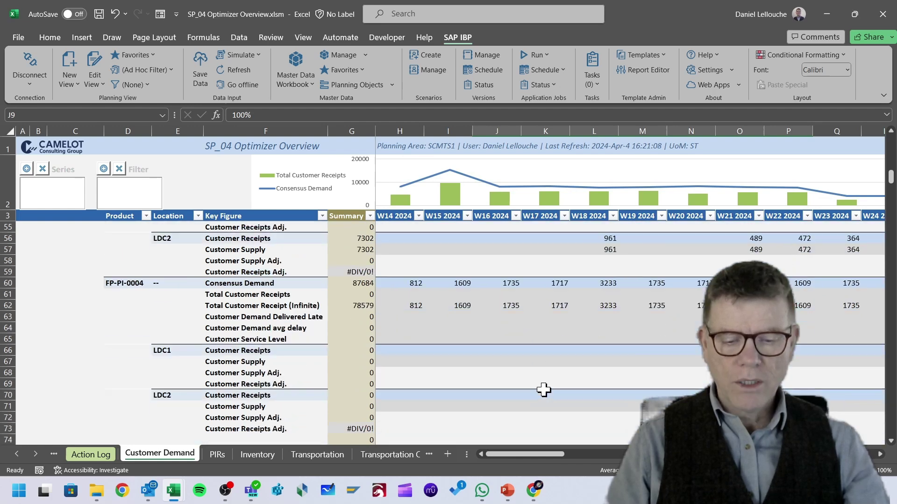
scroll(543, 389, "down", 2)
scroll(542, 392, "up", 2)
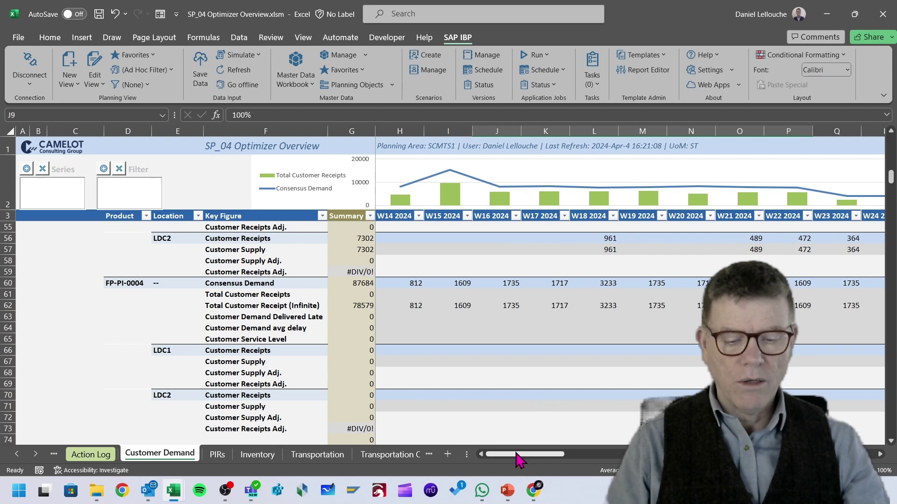
left_click_drag(515, 455, 650, 458)
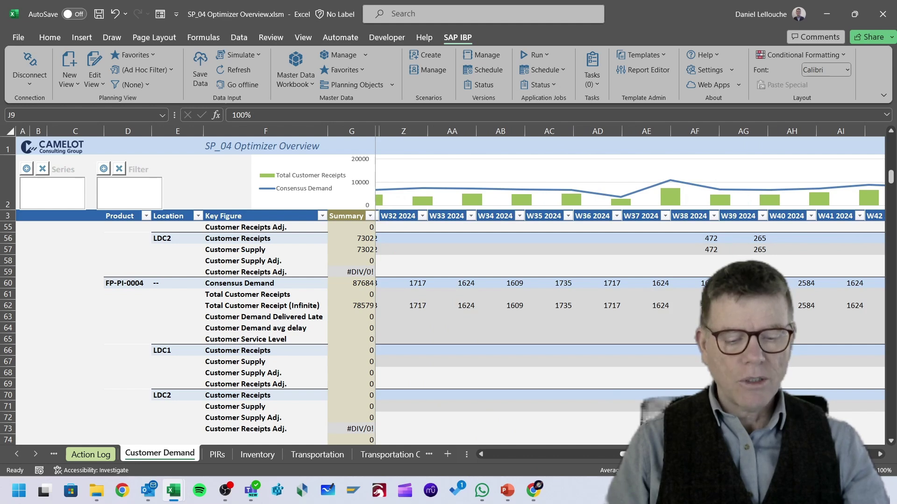
left_click_drag(650, 458, 500, 456)
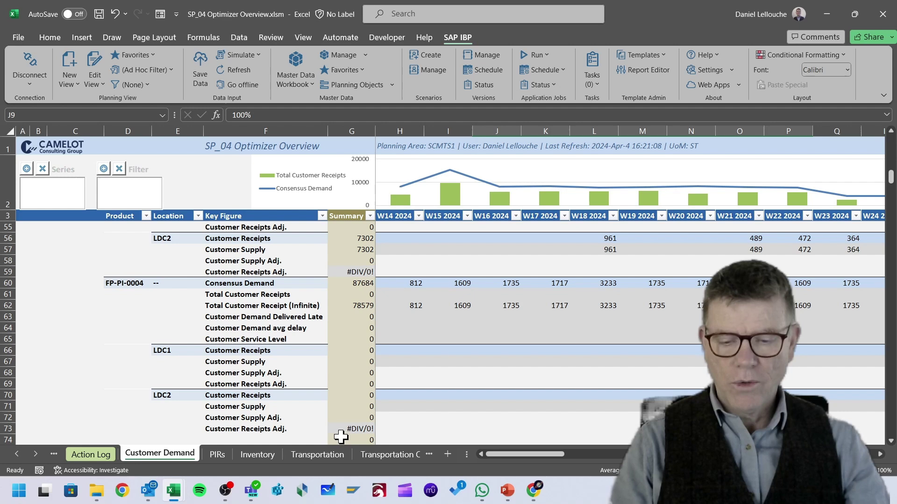
Switch to the SP_00 Rule Based Cost Modeller workbook and show the Production Cost sheet
key("alt+Tab")
key("alt+Tab")
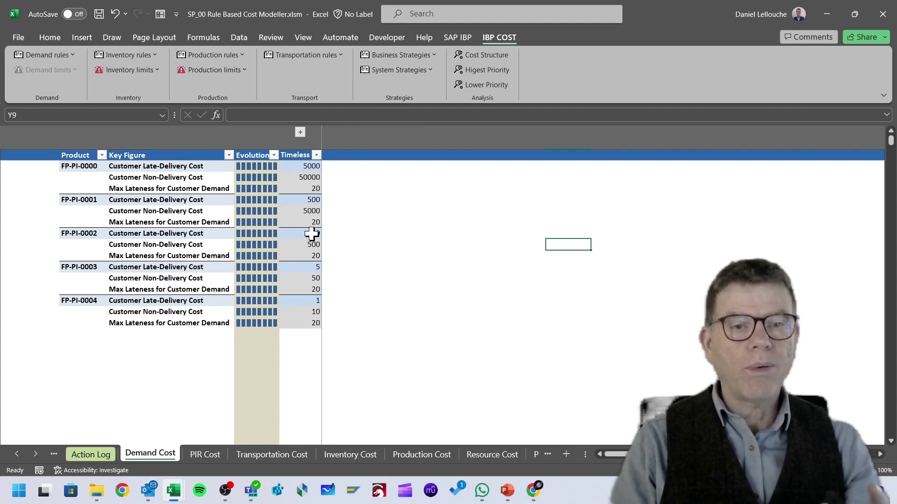
left_click(422, 455)
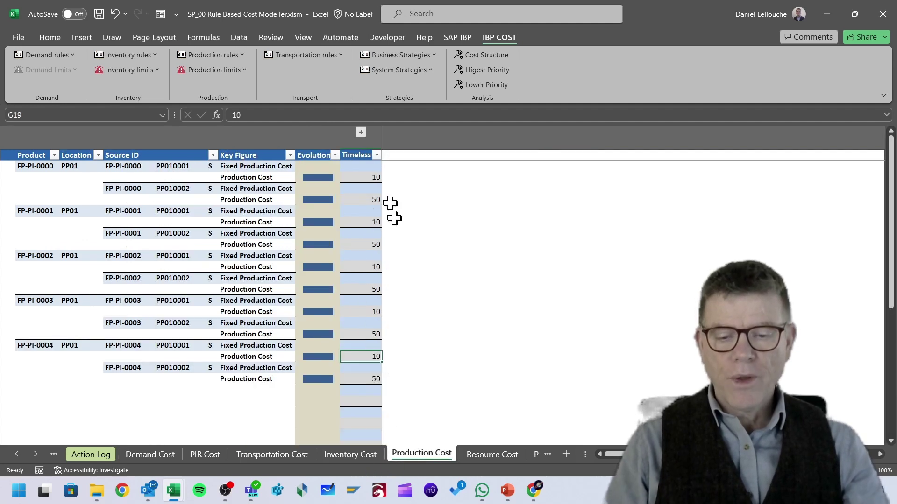